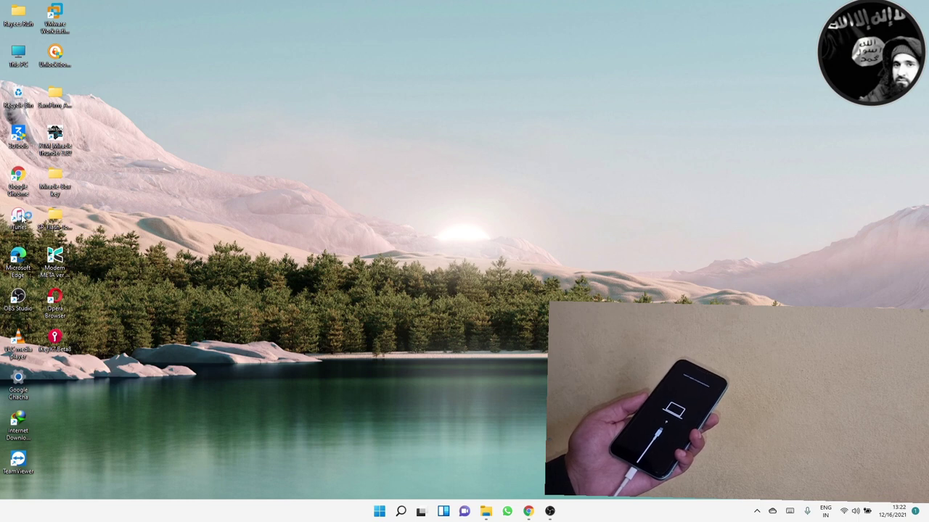
# Open iTunes and try to restore the connected iPhone 11 from recovery mode, then minimize the iTunes window
pyautogui.doubleClick(24, 216)
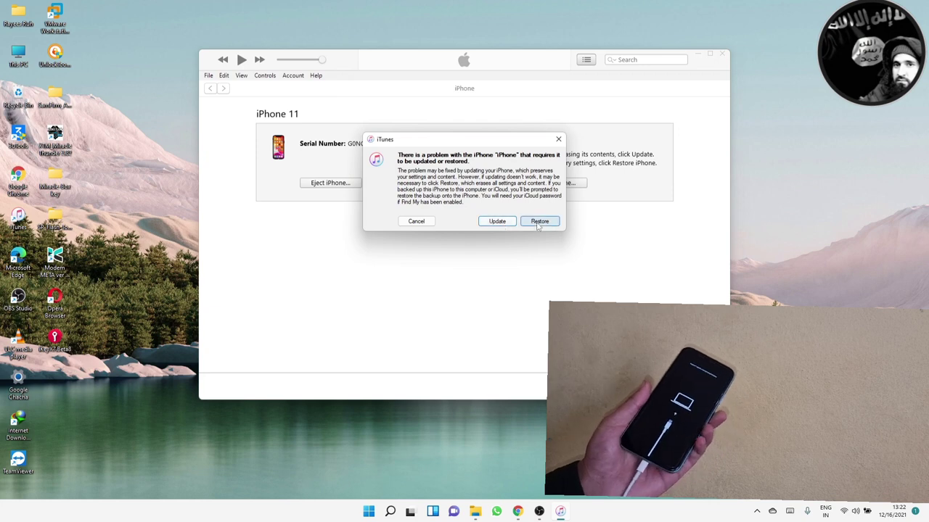
pyautogui.click(537, 224)
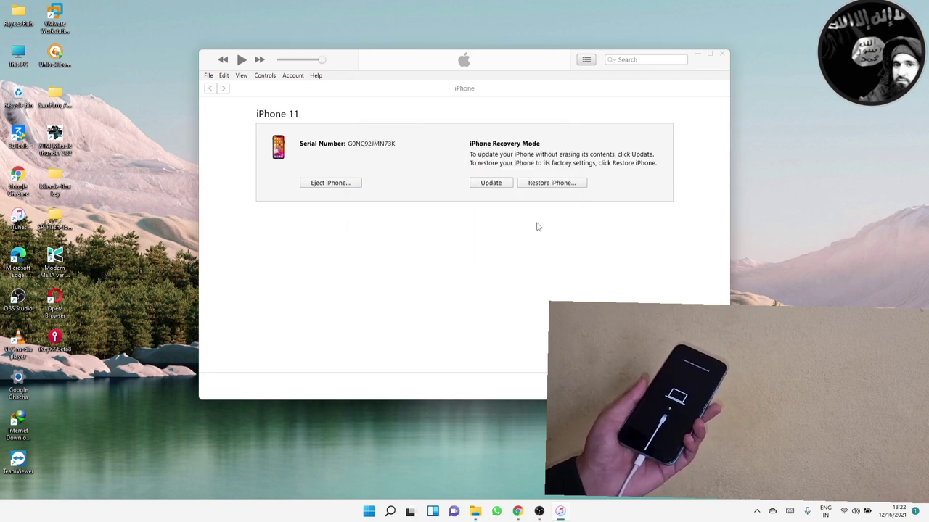
pyautogui.click(489, 221)
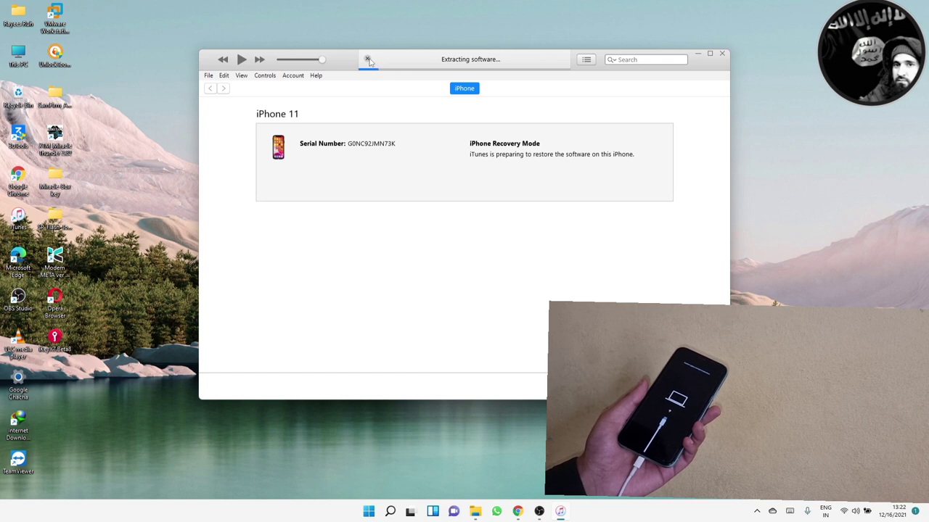
pyautogui.click(367, 60)
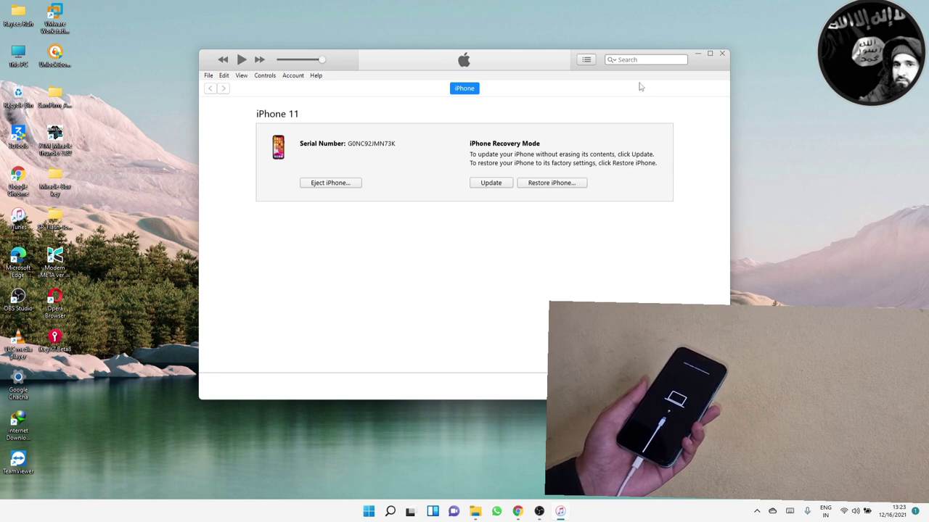
pyautogui.click(698, 55)
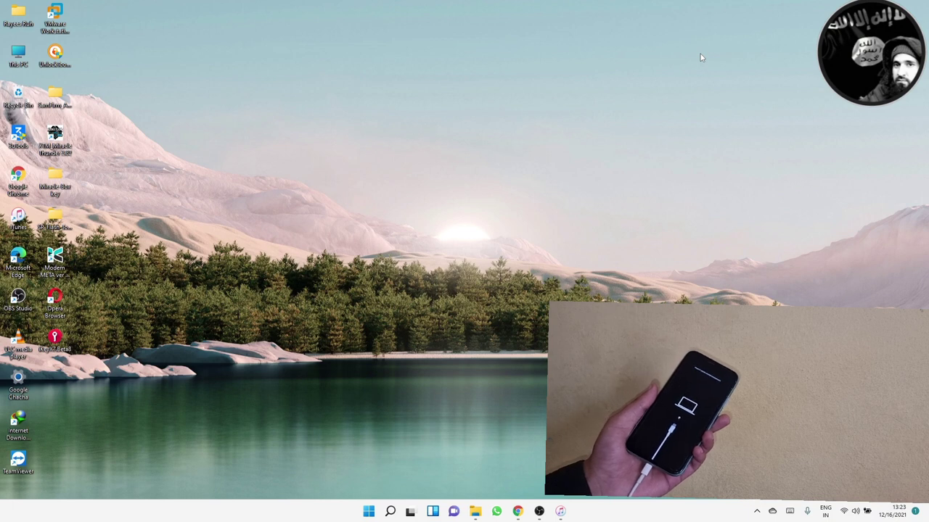
# Open the user's profile folder from the desktop and maximize its window
pyautogui.doubleClick(18, 16)
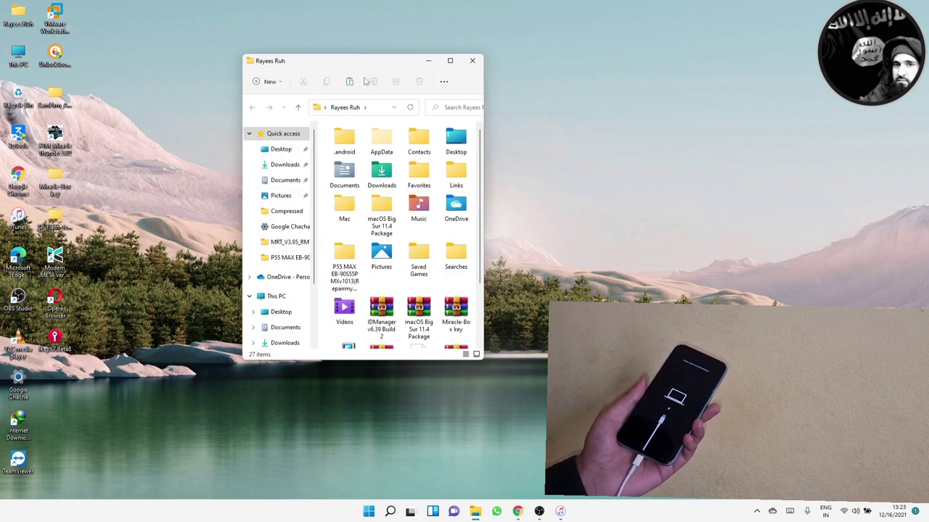
pyautogui.click(449, 61)
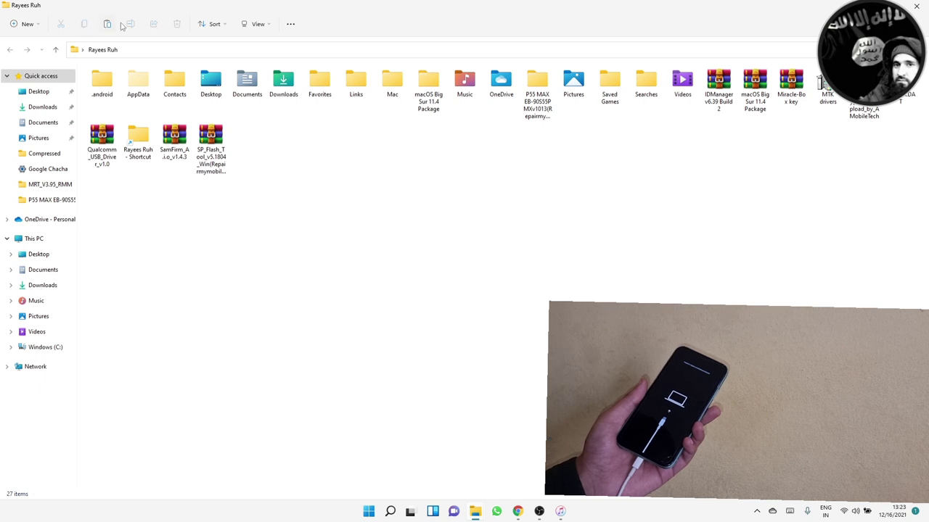
# Turn off the display of hidden items in the profile folder
pyautogui.click(255, 28)
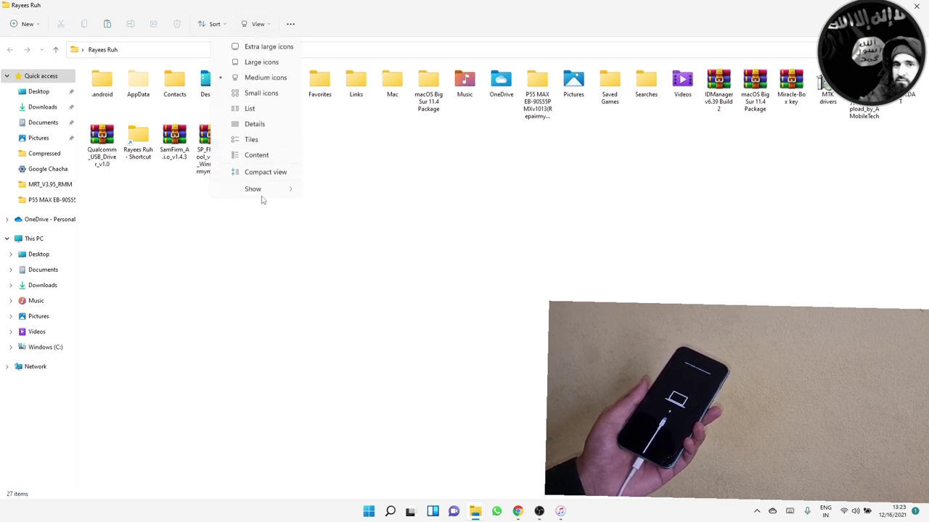
pyautogui.moveTo(263, 194)
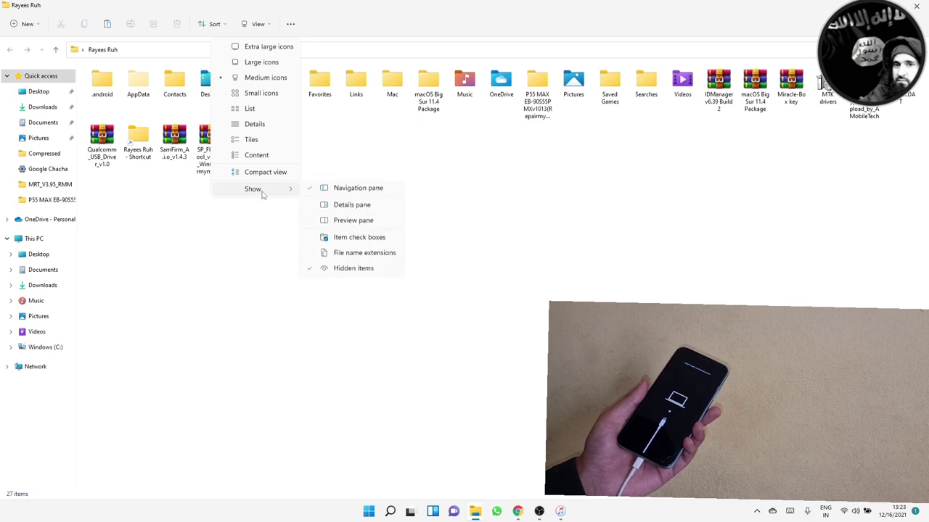
pyautogui.click(350, 269)
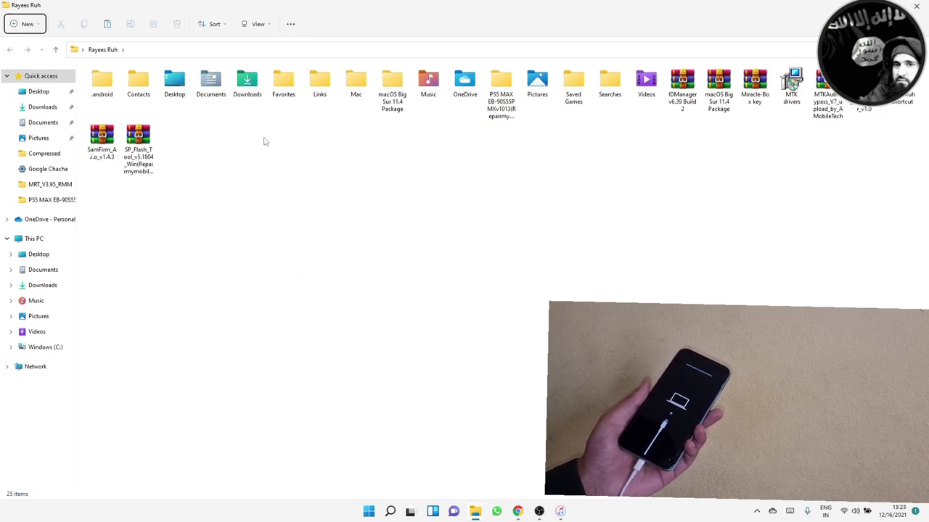
pyautogui.click(212, 25)
pyautogui.moveTo(222, 143)
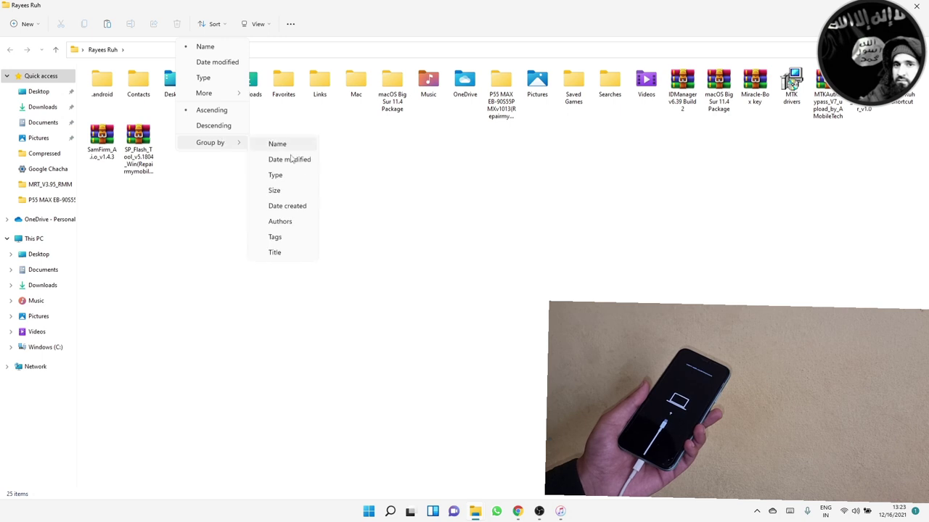
pyautogui.press('Escape')
# Show hidden items in the profile folder
pyautogui.click(260, 24)
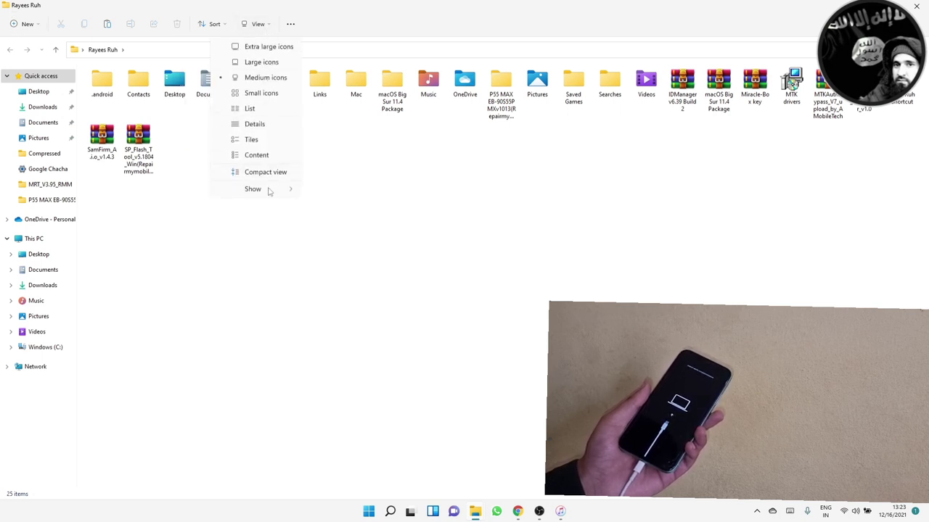
pyautogui.moveTo(267, 191)
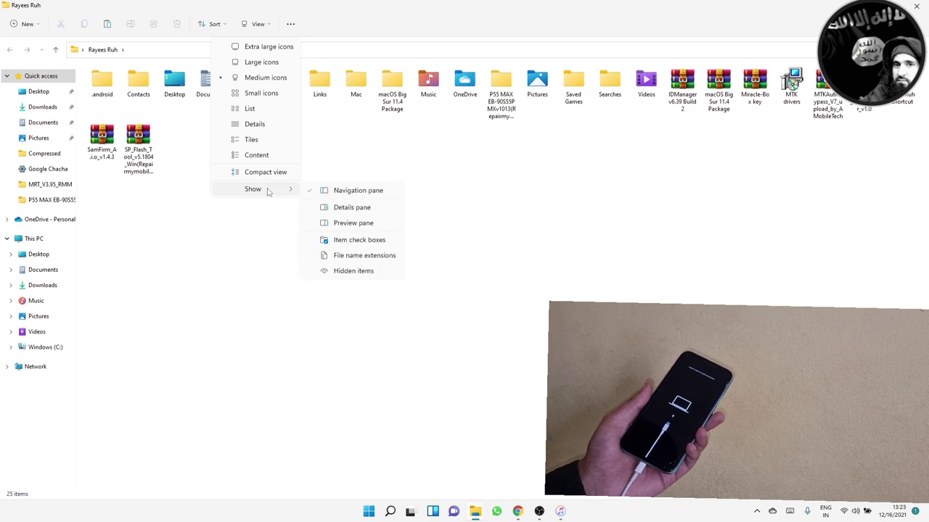
pyautogui.click(354, 272)
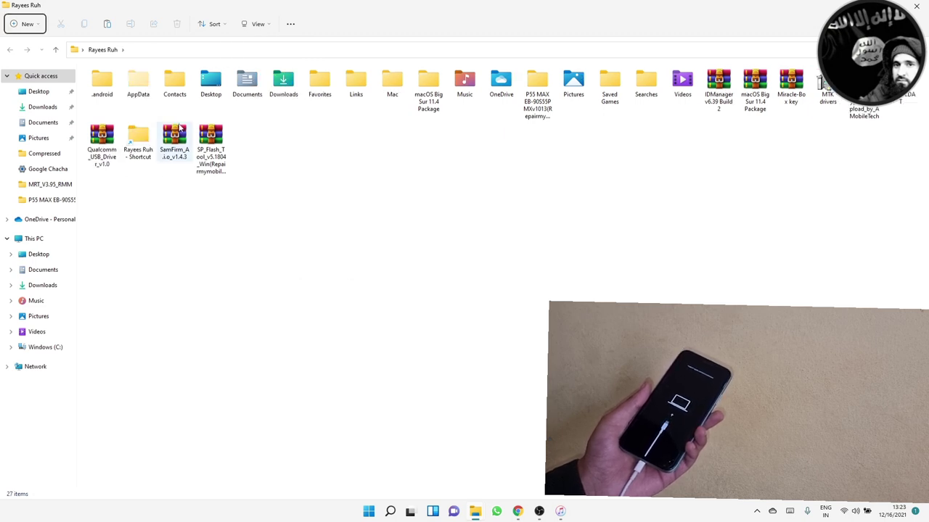
# Open the iPhone Software Updates folder under AppData, Roaming, Apple Computer, iTunes
pyautogui.click(144, 96)
pyautogui.doubleClick(137, 86)
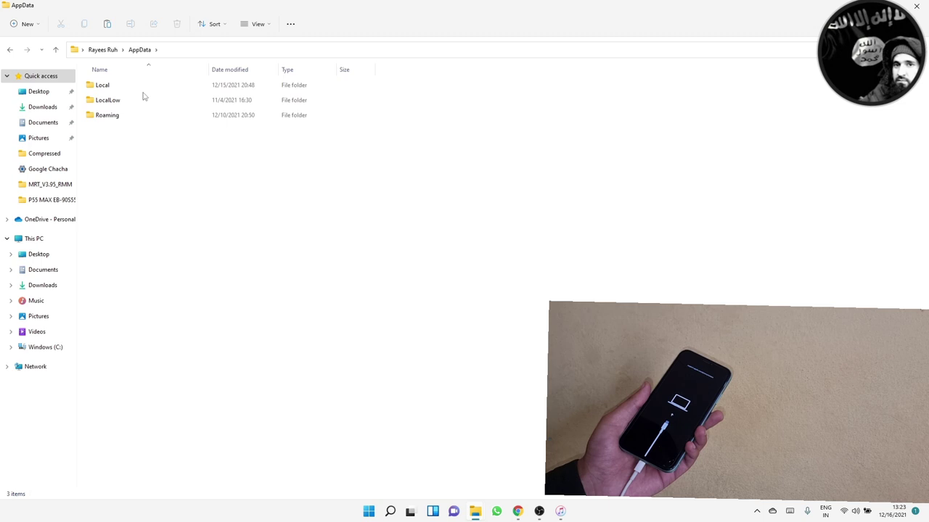
pyautogui.doubleClick(116, 115)
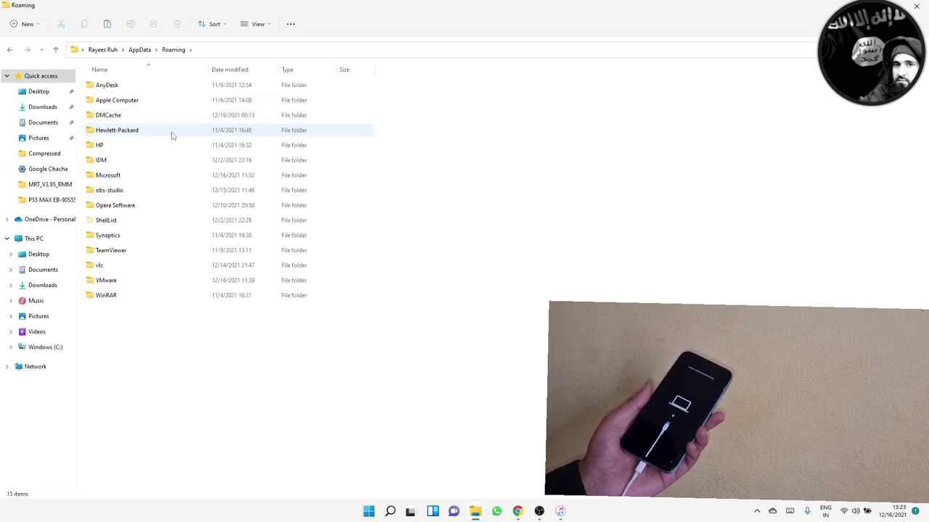
pyautogui.click(118, 114)
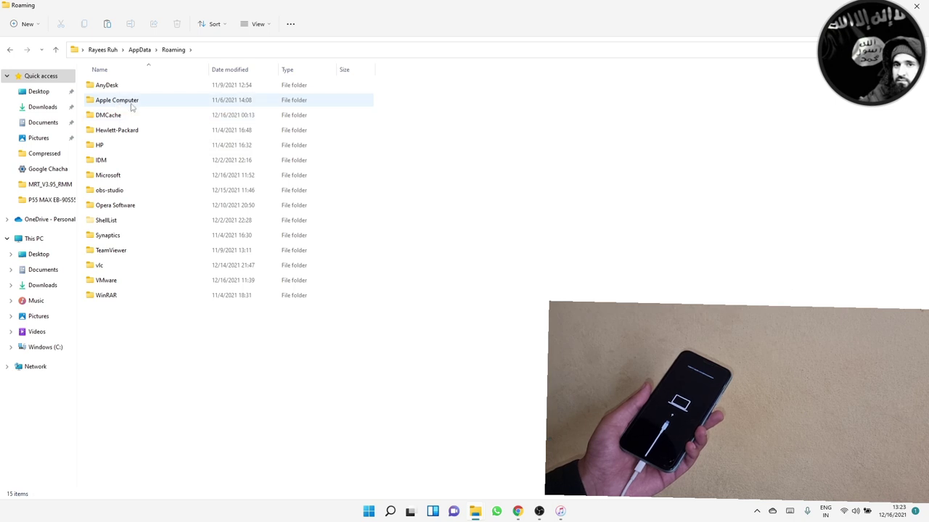
pyautogui.doubleClick(132, 100)
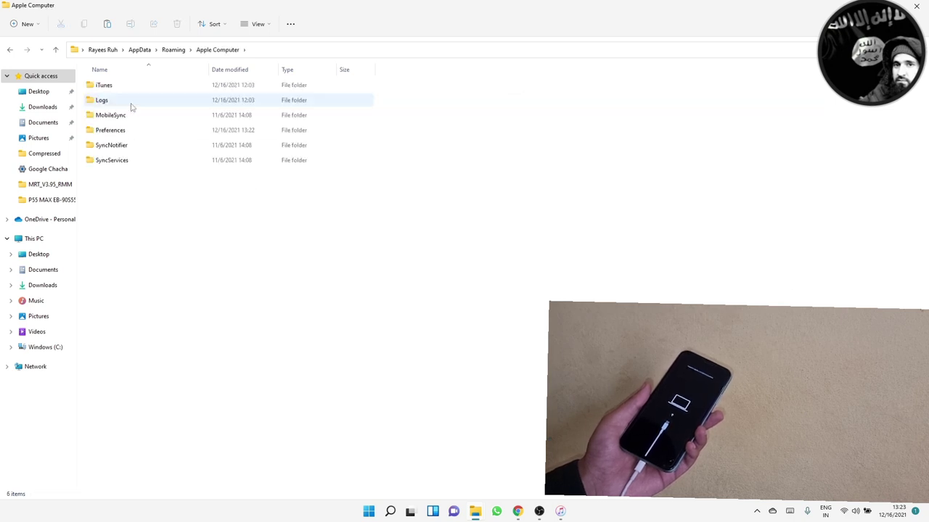
pyautogui.doubleClick(115, 92)
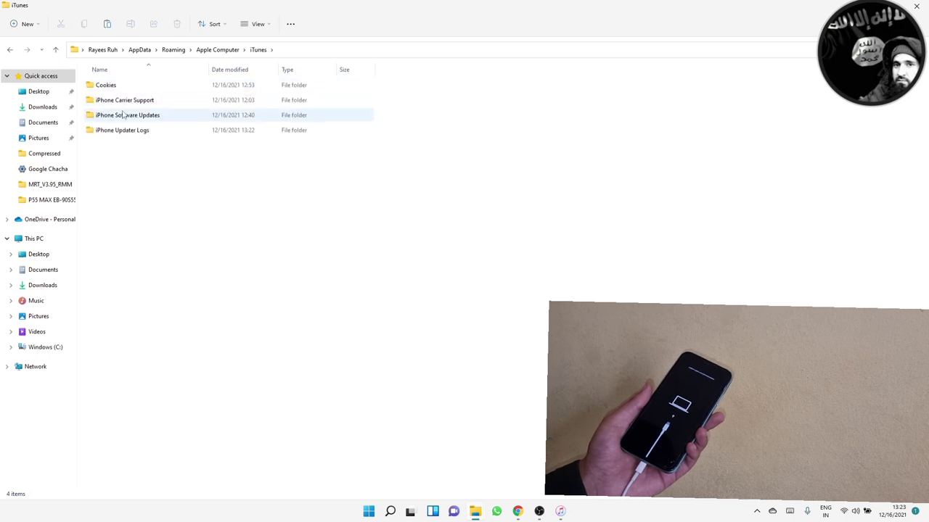
pyautogui.doubleClick(123, 114)
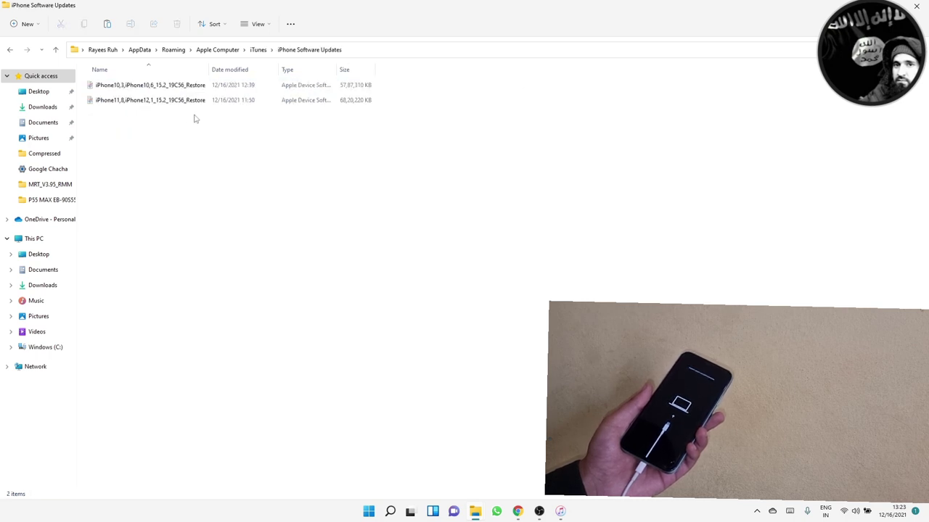
# Examine the downloaded iPhone firmware restore files in the iPhone Software Updates folder and close the window
pyautogui.click(124, 88)
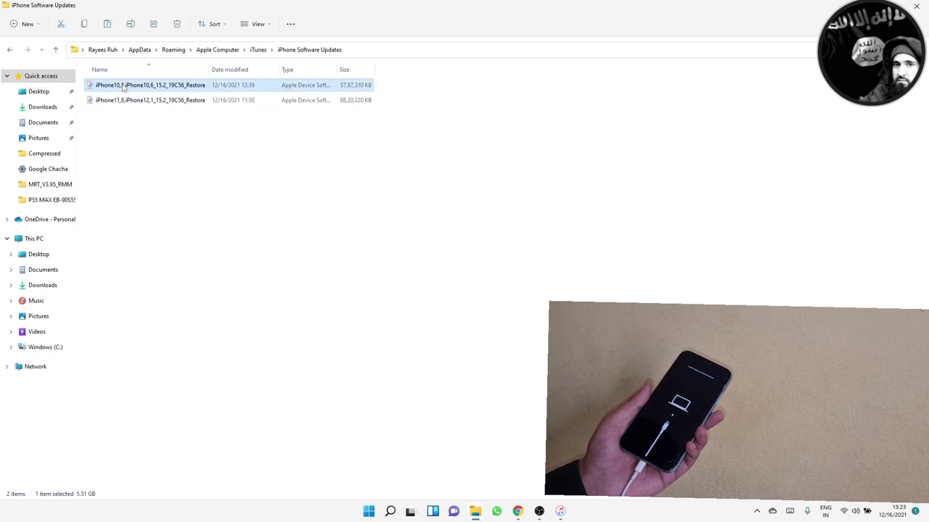
pyautogui.click(126, 101)
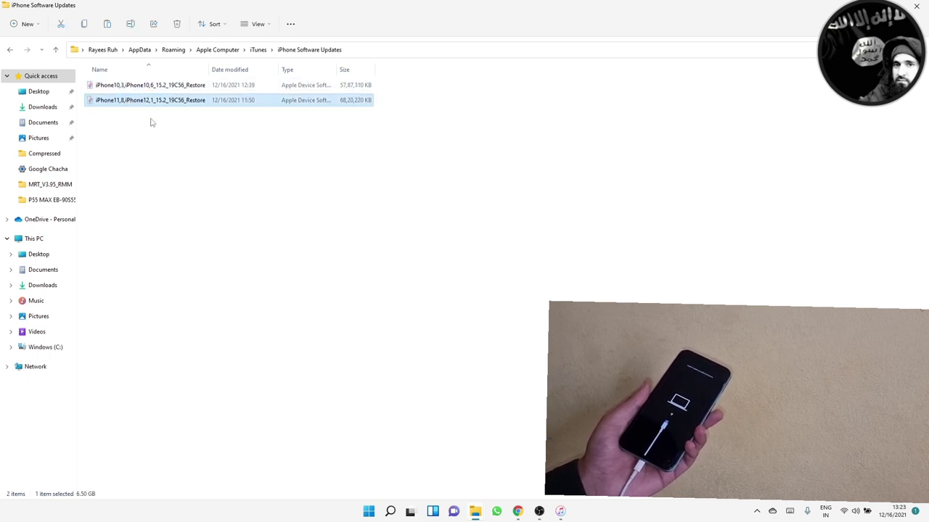
pyautogui.moveTo(152, 122); pyautogui.dragTo(138, 79)
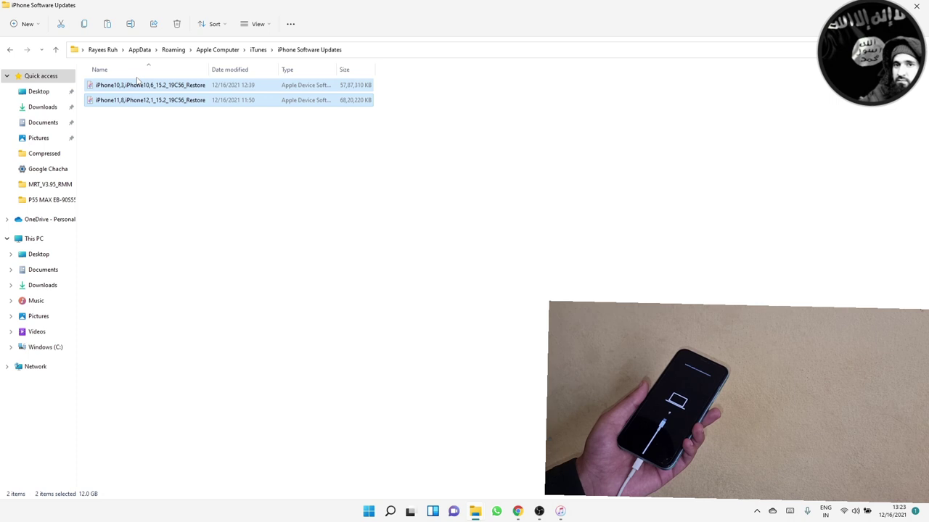
pyautogui.rightClick(145, 99)
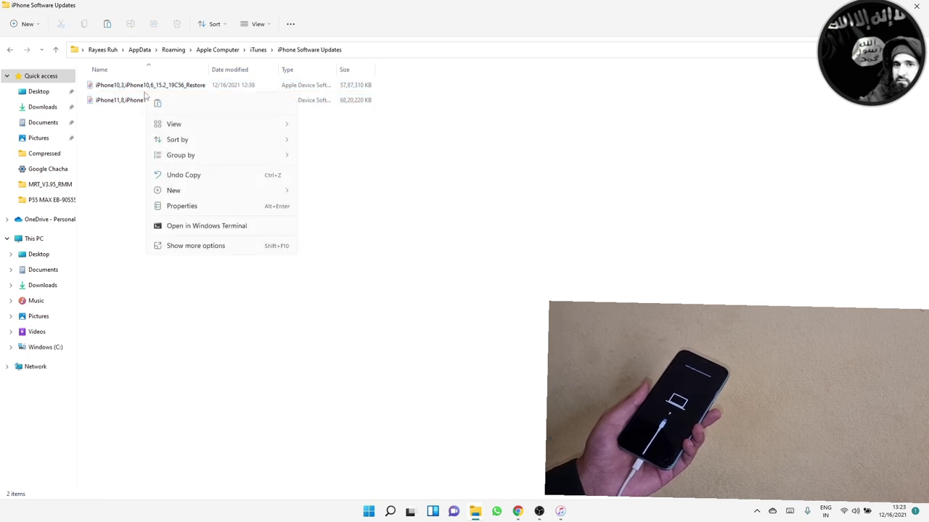
pyautogui.click(135, 152)
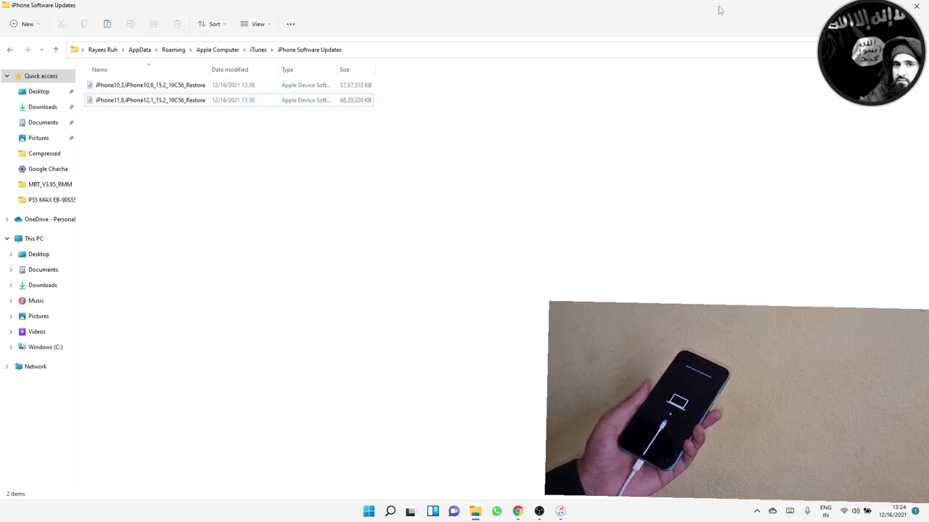
pyautogui.click(916, 8)
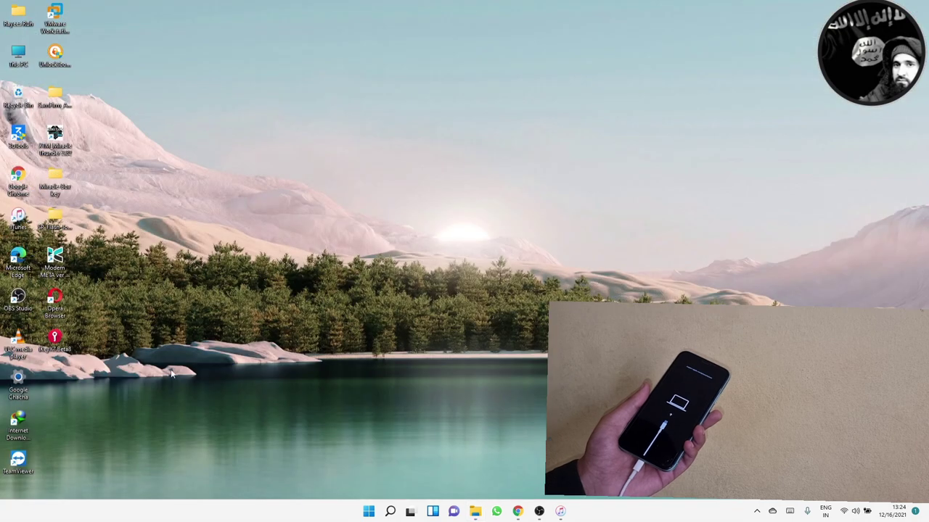
# Bring up the browser with iUnlocker's iCloud status page and minimize its window
pyautogui.click(18, 383)
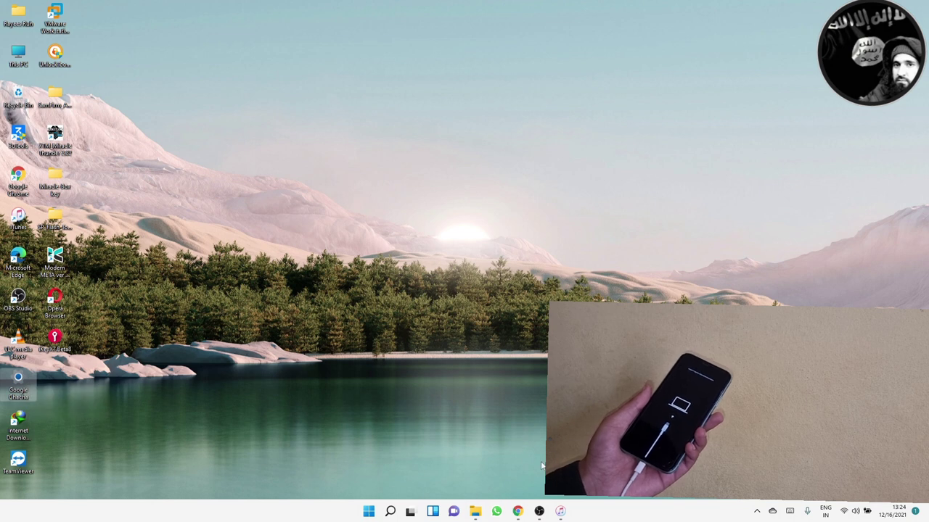
pyautogui.doubleClick(19, 382)
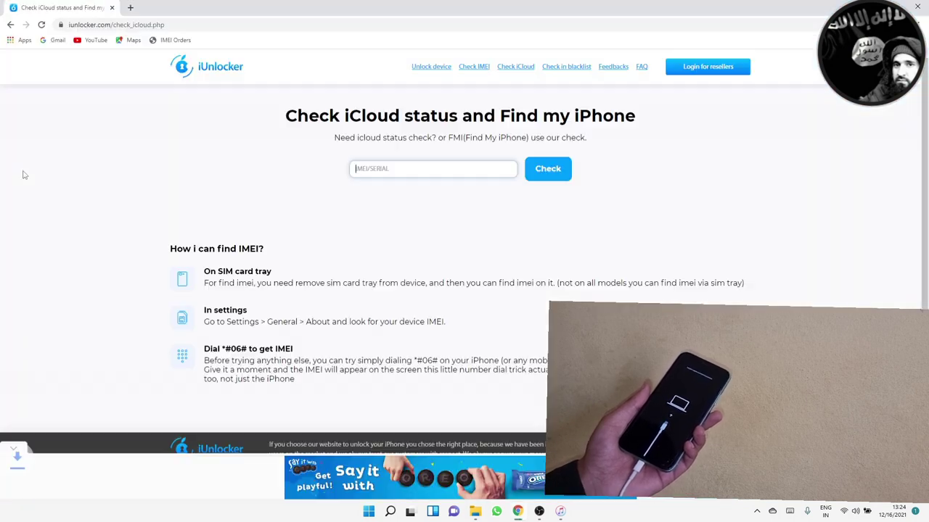
pyautogui.click(916, 7)
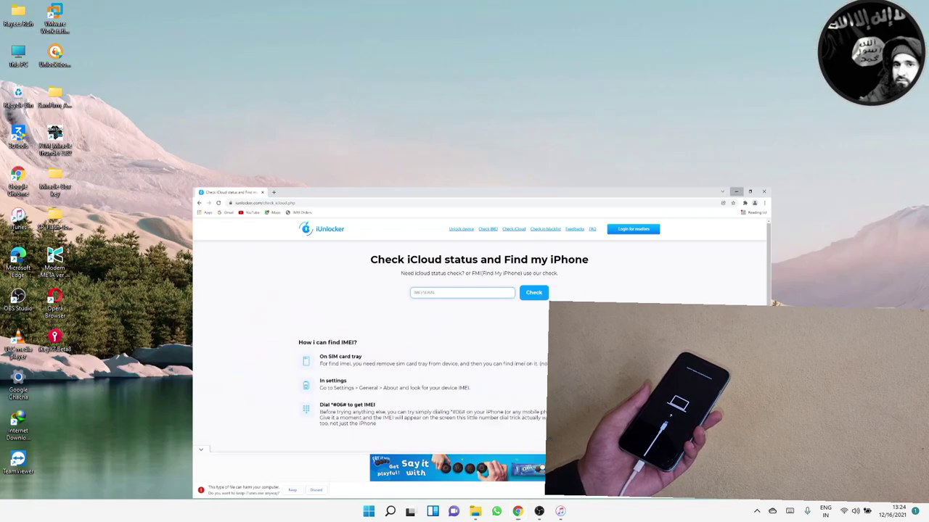
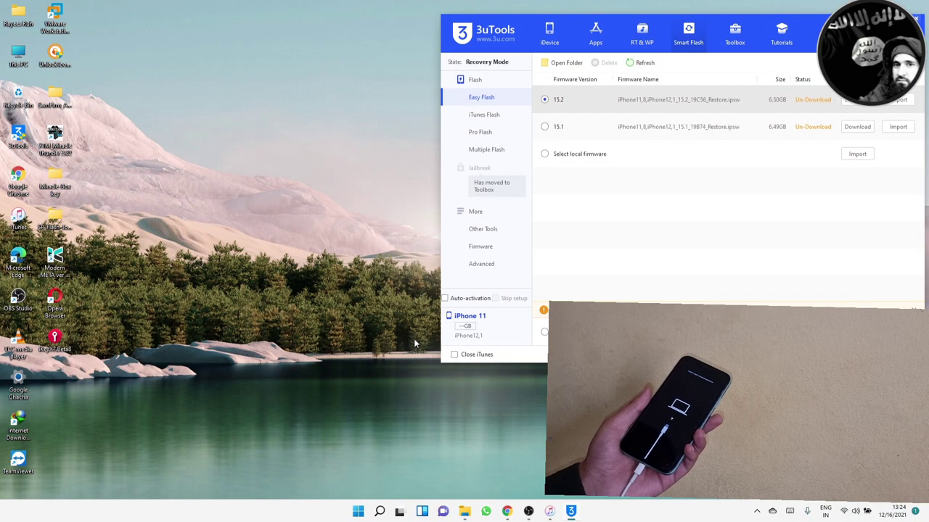
# Show the connected iPhone 11's device information in 3uTools and copy its serial number
pyautogui.click(550, 36)
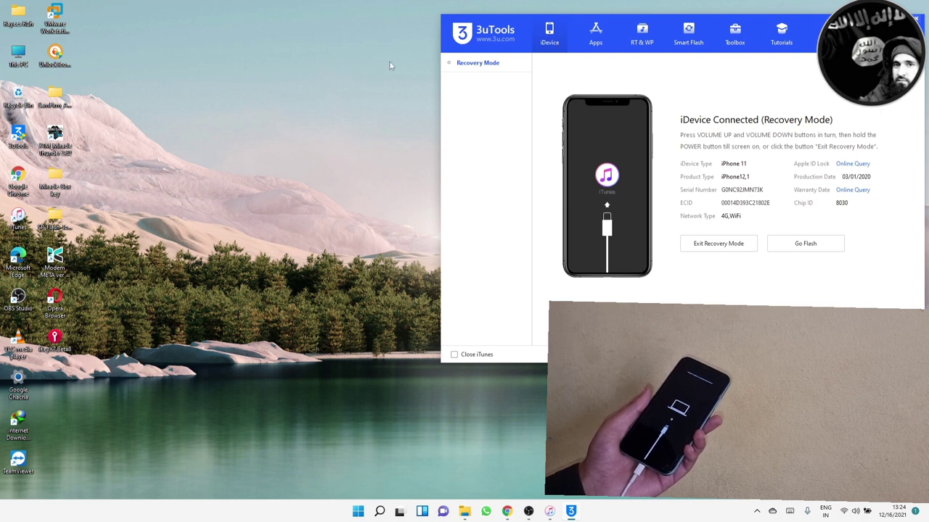
pyautogui.click(733, 192)
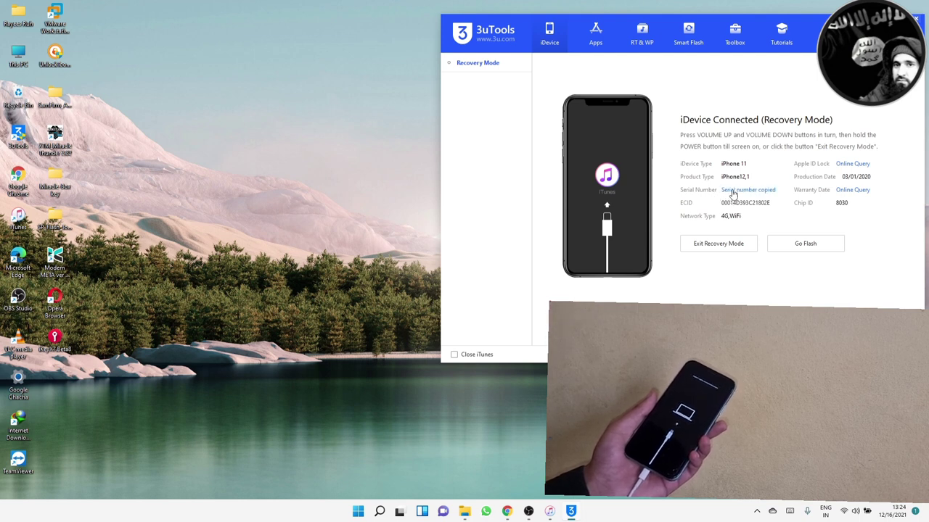
# Check the iPhone's iCloud status in Chrome on iUnlocker's Check iCloud page using the copied serial number, and exit the browser despite the pending download
pyautogui.click(508, 512)
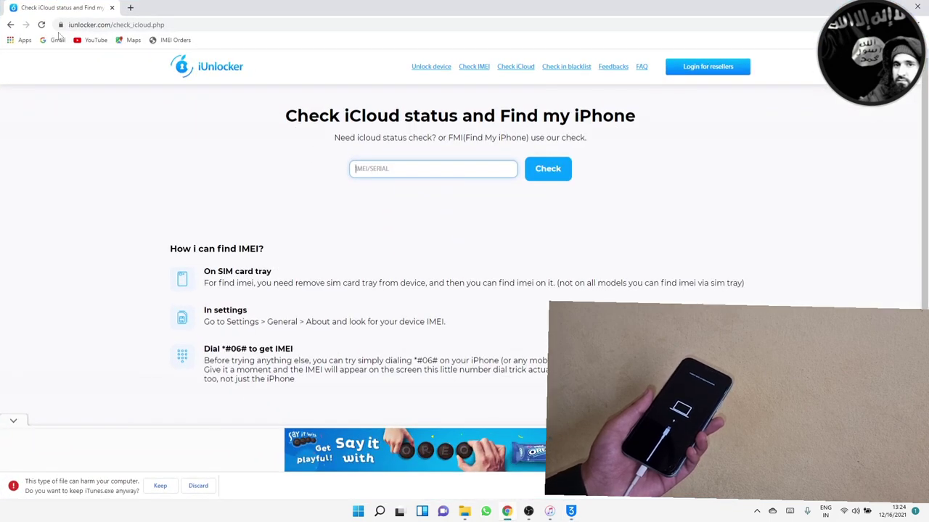
pyautogui.click(520, 75)
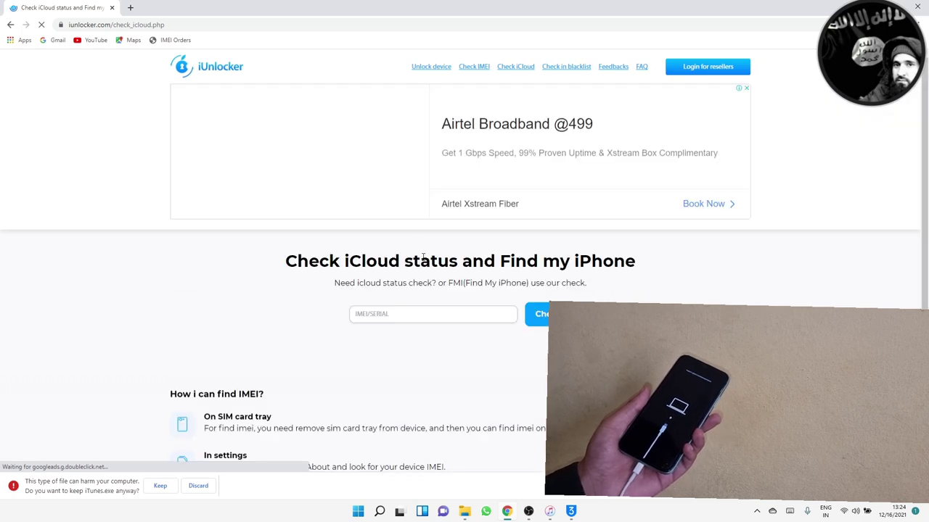
pyautogui.click(423, 314)
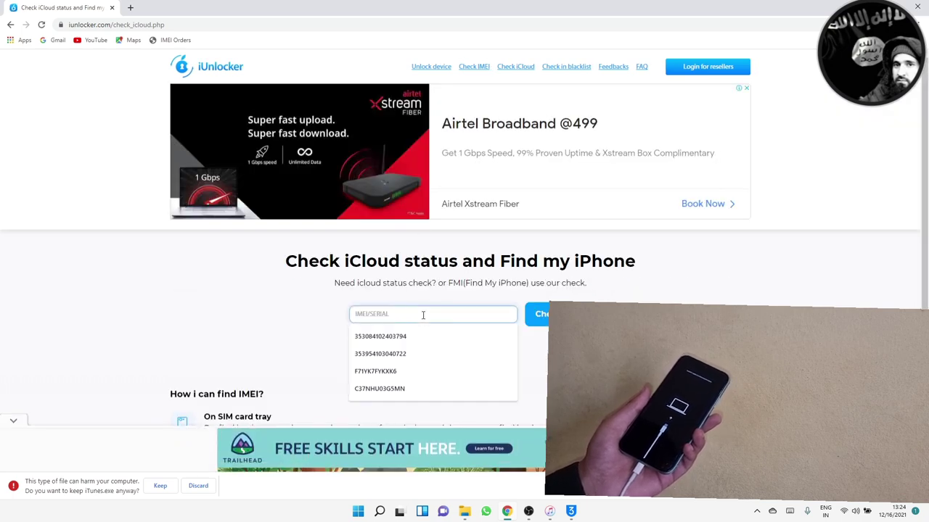
pyautogui.hotkey('ctrl', 'v')
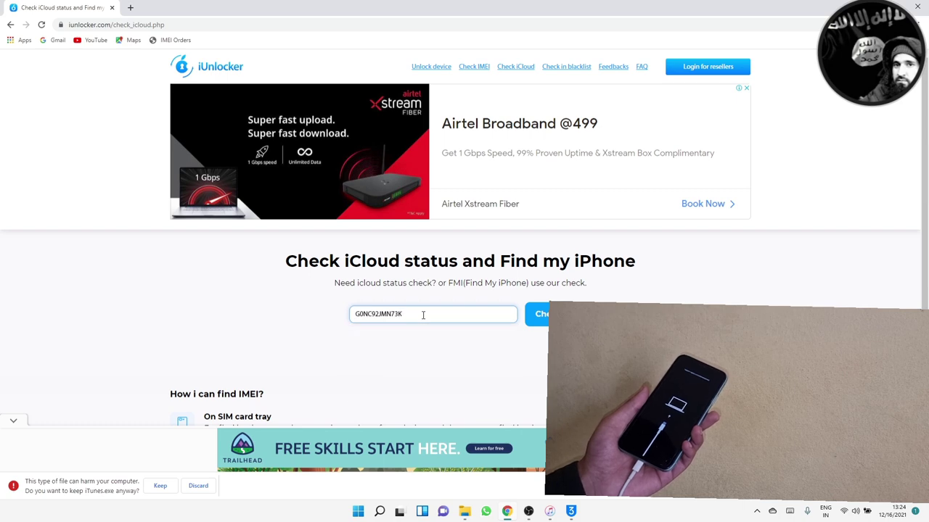
pyautogui.click(541, 316)
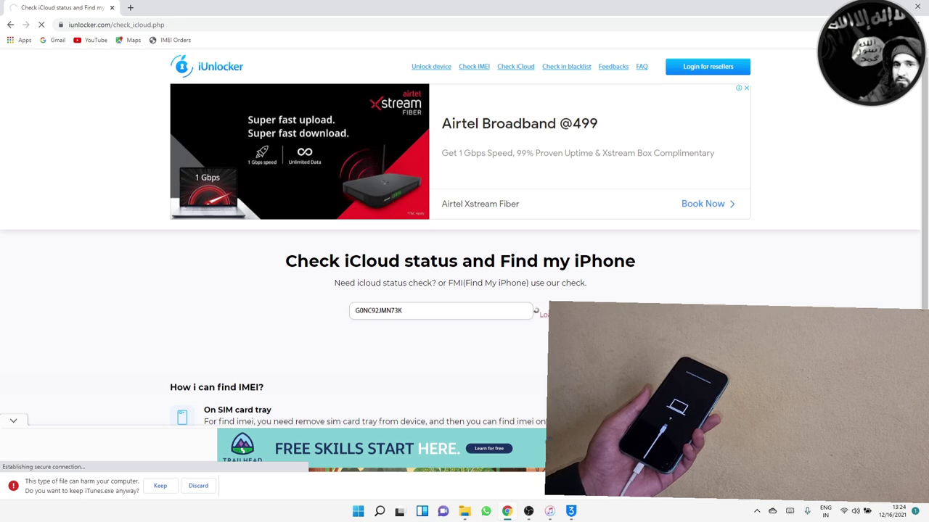
pyautogui.scroll(-3, 542, 317)
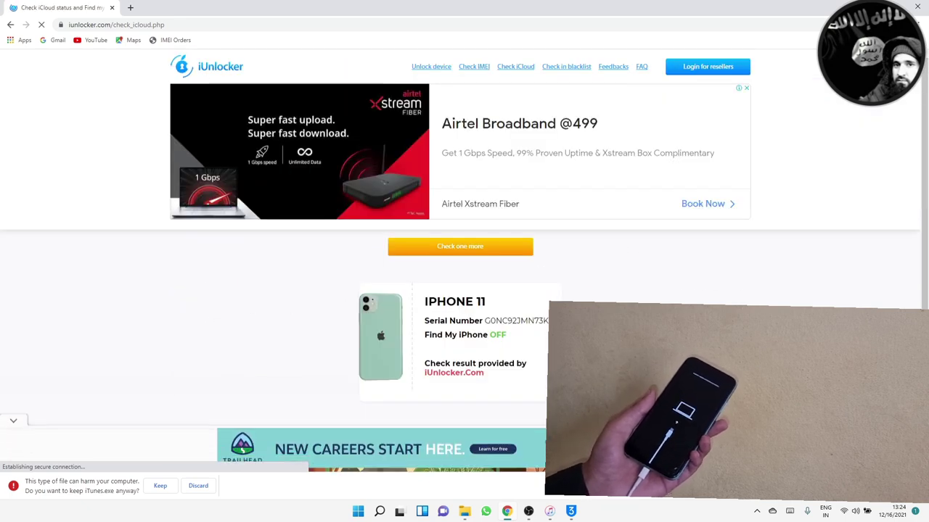
pyautogui.click(917, 7)
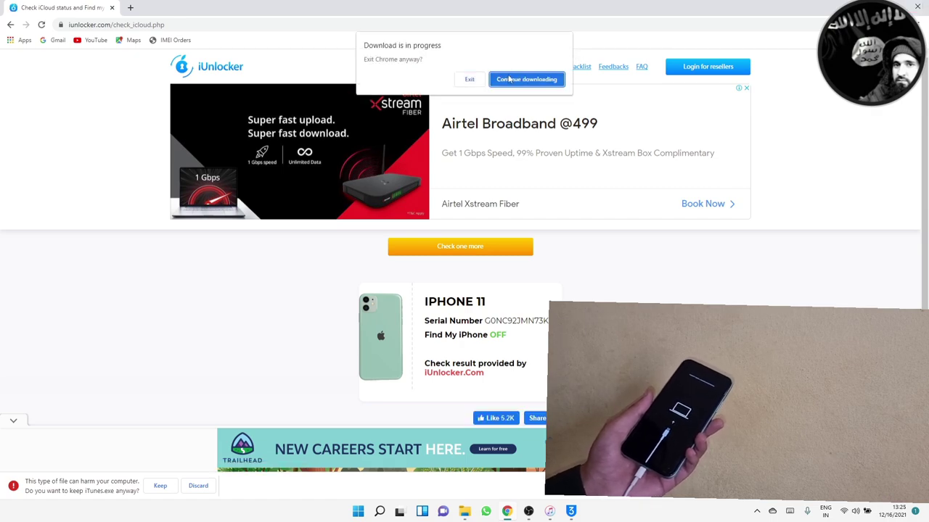
pyautogui.click(470, 80)
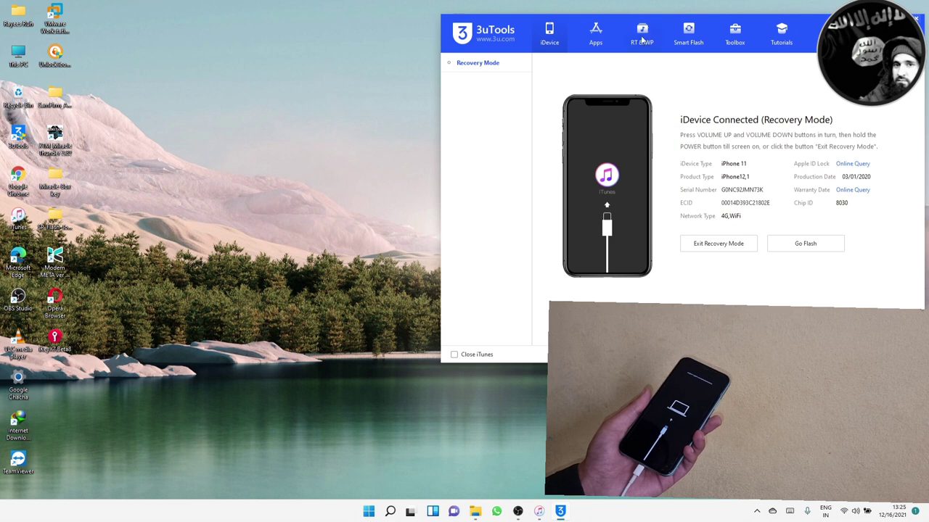
# Move the 3uTools window aside, show its Smart Flash firmware list, and open and cancel the firmware import for version 15.1
pyautogui.moveTo(804, 26); pyautogui.dragTo(389, 24)
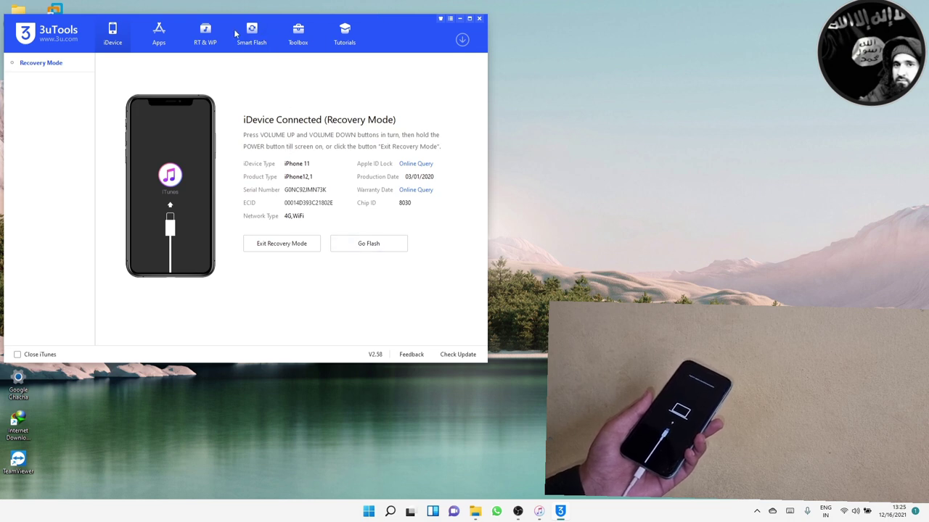
pyautogui.click(253, 37)
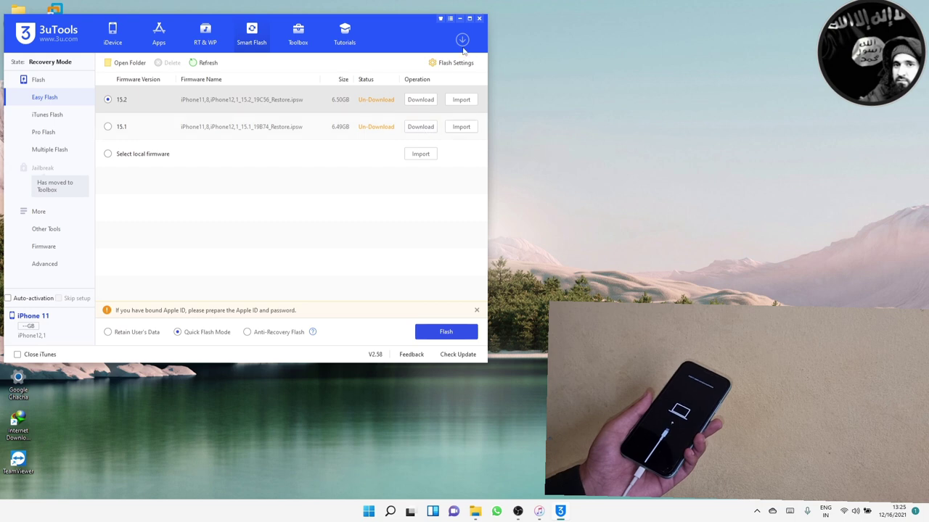
pyautogui.click(460, 127)
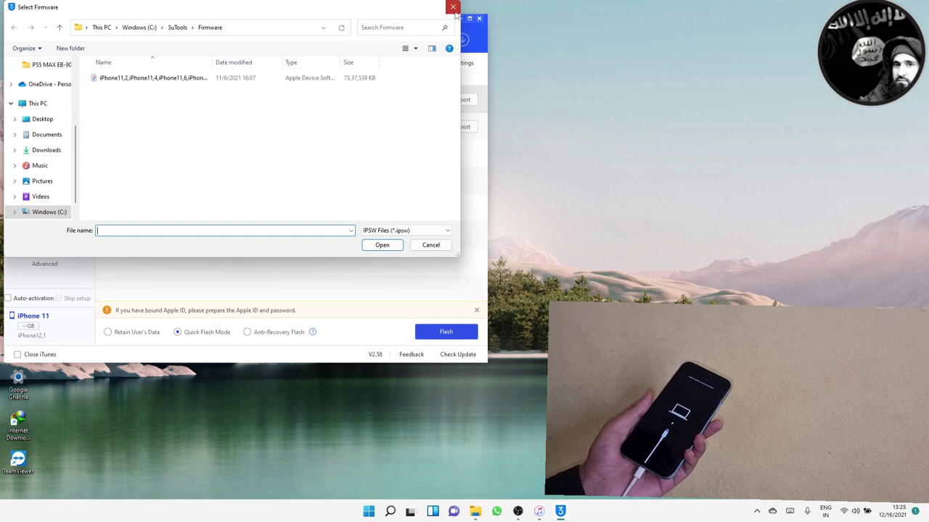
pyautogui.click(453, 7)
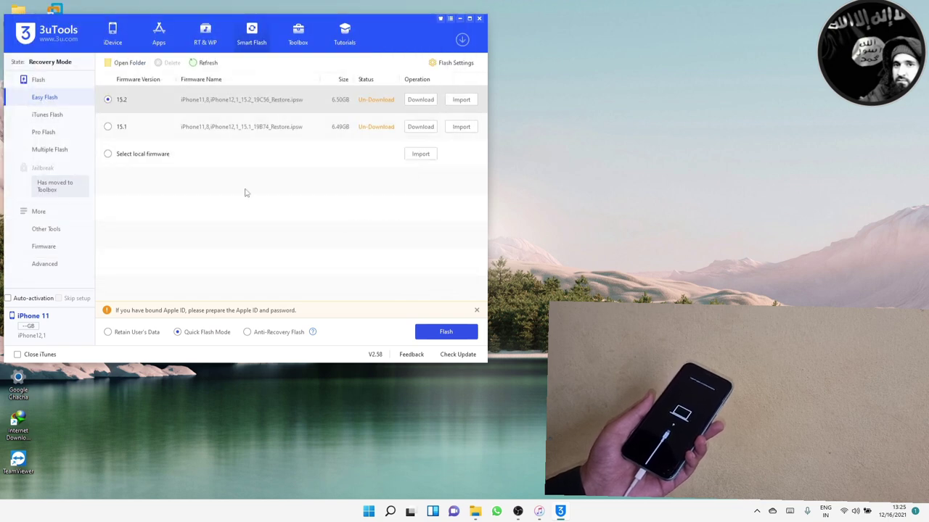
# Start importing a local firmware file for flashing and browse to the Desktop folder
pyautogui.click(420, 154)
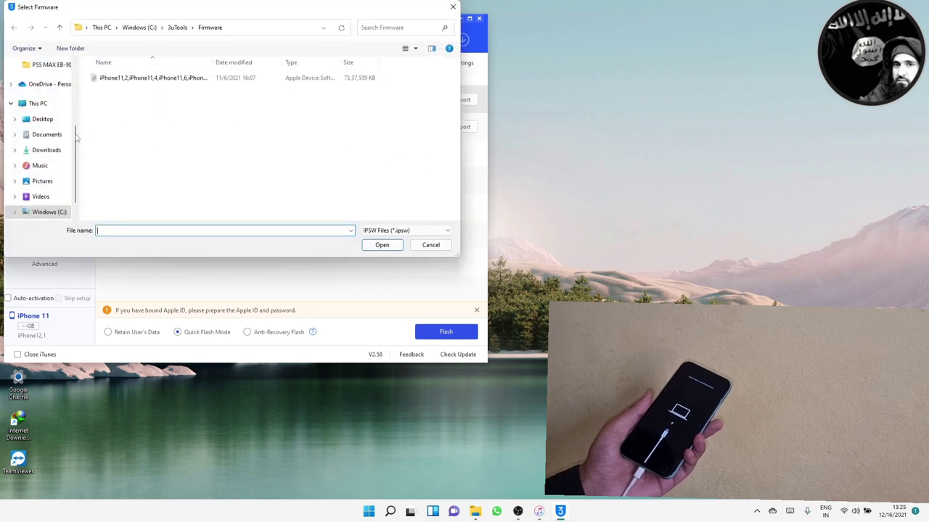
pyautogui.click(45, 123)
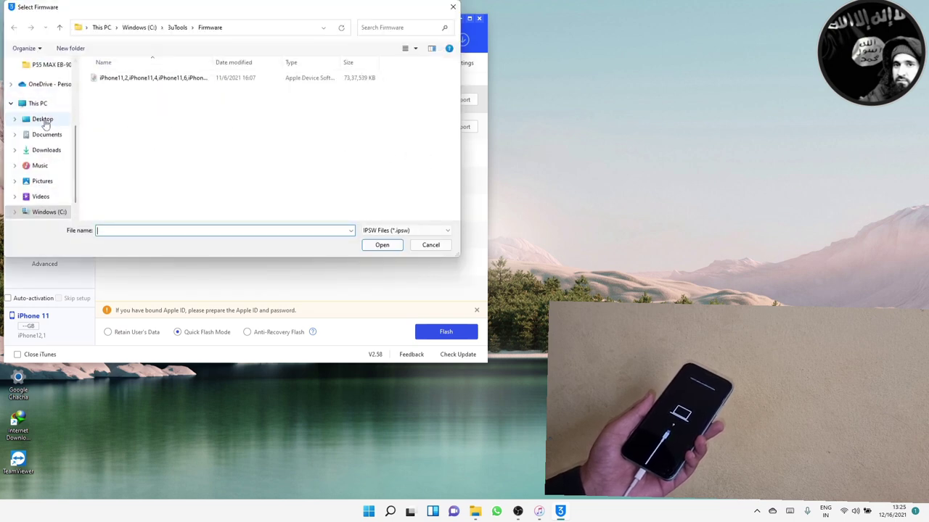